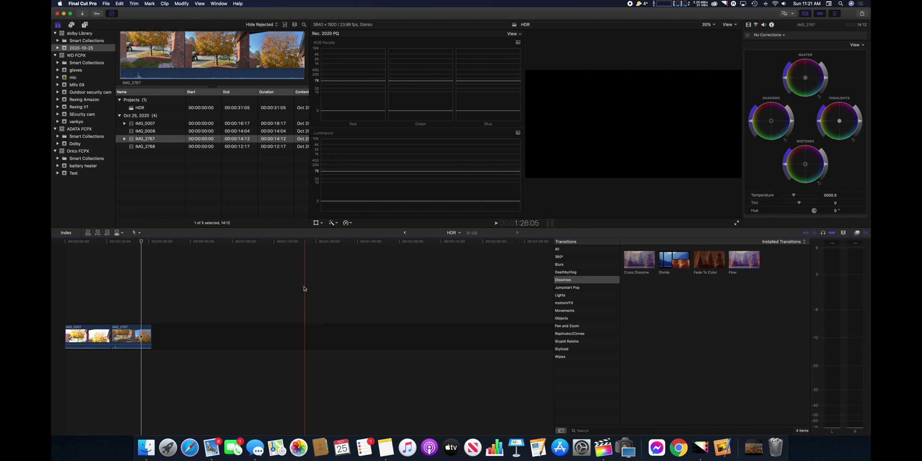
Check that the dolby Library stays on Wide Gamut HDR without changing it, then preview clip IMG_0007
left_click(77, 33)
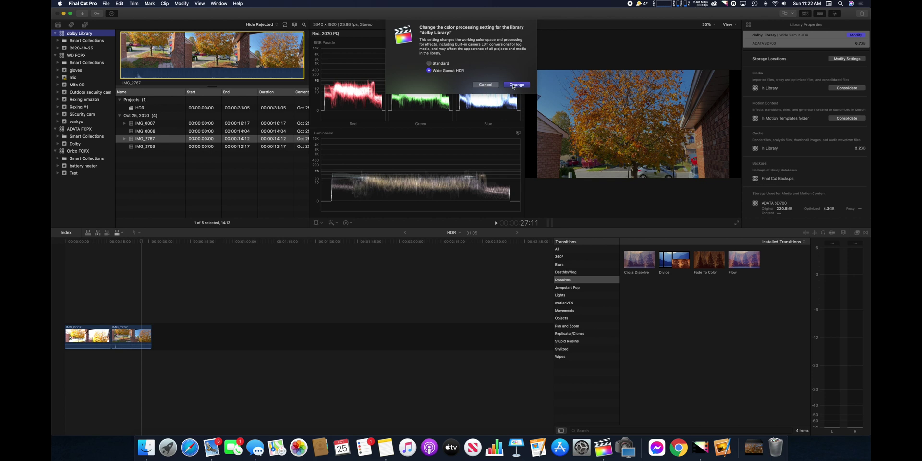
left_click(488, 86)
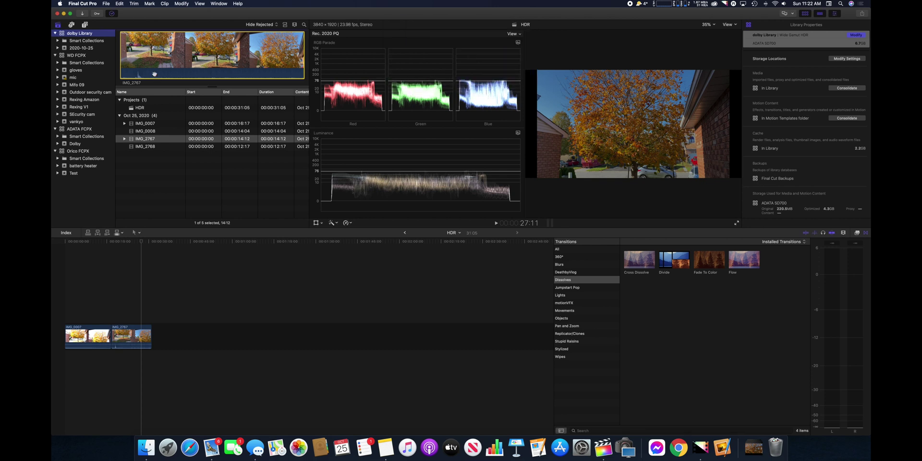
left_click(145, 123)
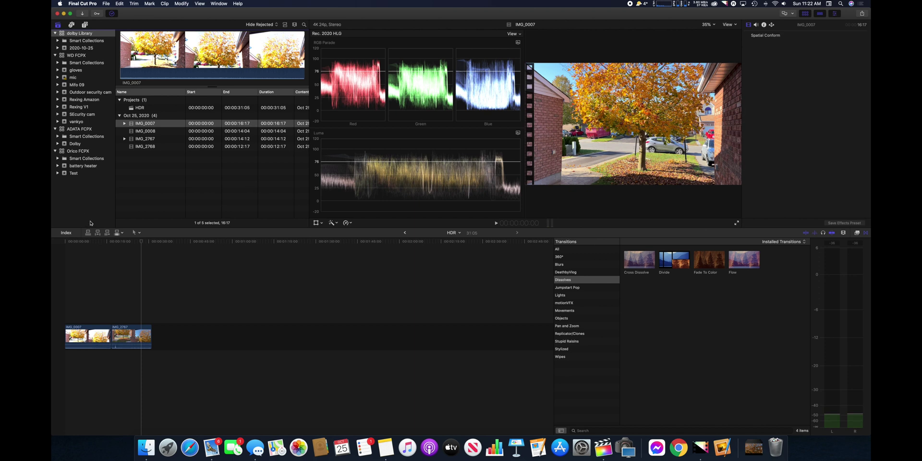
Switch the viewer back to the HDR project's timeline so the scopes read Rec. 2020 PQ
left_click(92, 287)
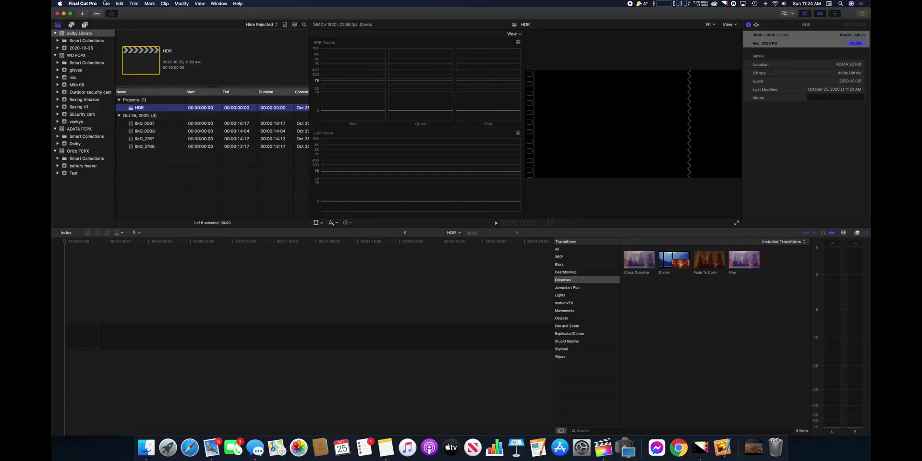
Create a new project named 4K HDR at 3840x2160, 24p, Rec. 2020 PQ
left_click(106, 3)
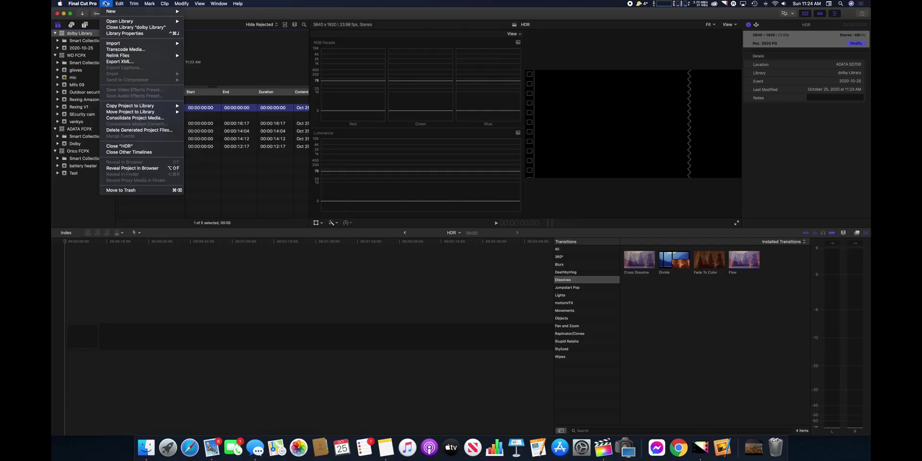
mouse_move(111, 10)
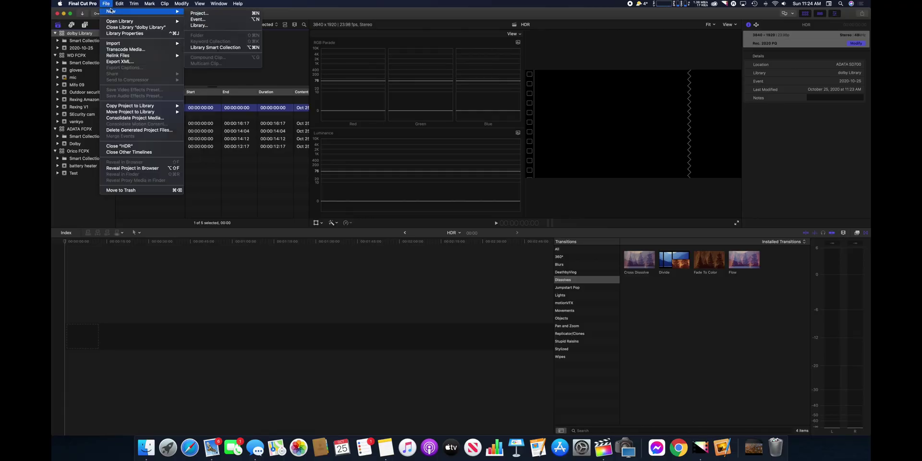
left_click(212, 18)
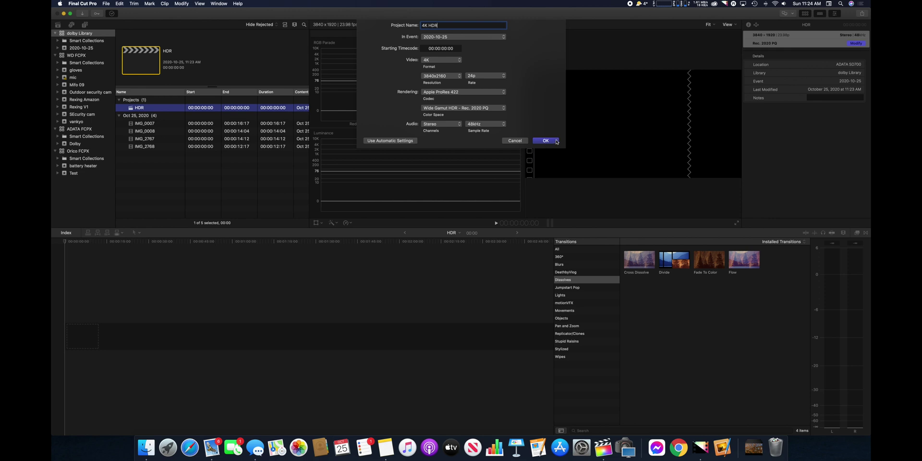
left_click(547, 140)
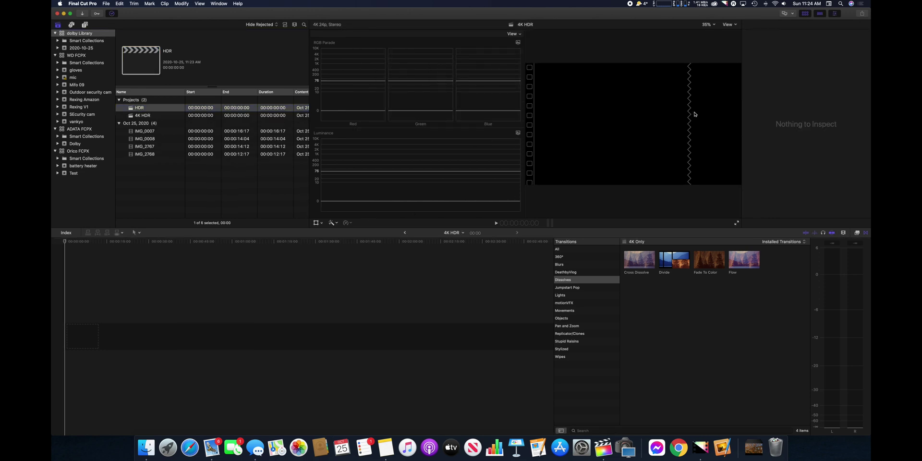
Reopen the 4K HDR project's settings to verify them, then confirm
left_click(154, 115)
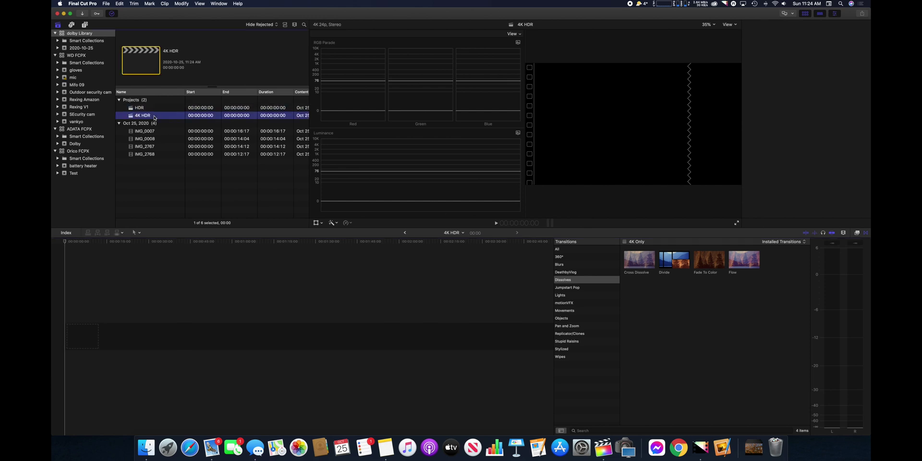
left_click(856, 44)
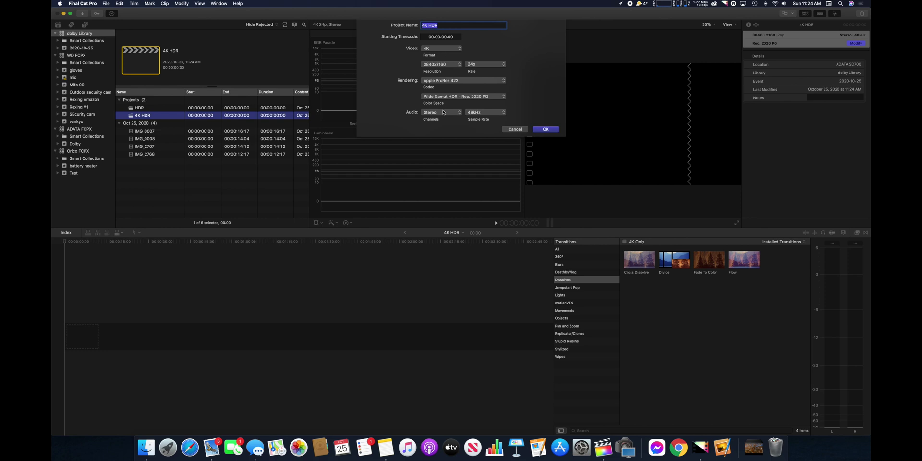
left_click(545, 130)
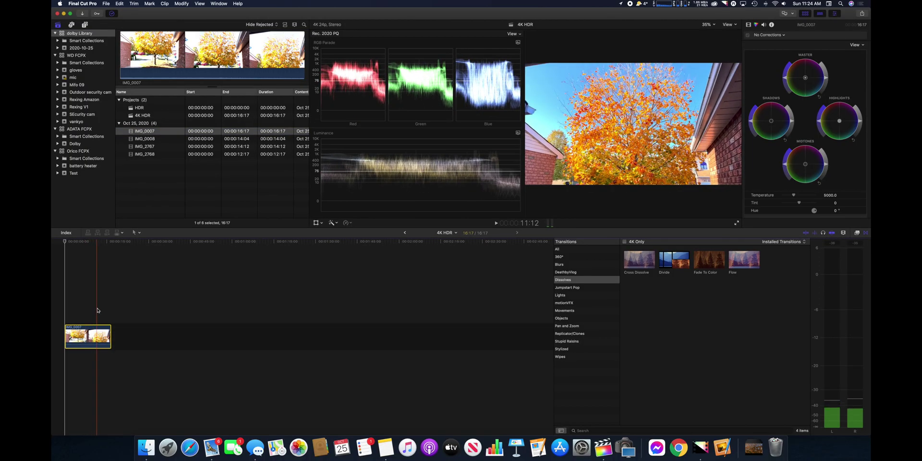
Append clip IMG_2767 after IMG_0007 in the 4K HDR timeline
left_click(153, 147)
left_click(131, 148, "super")
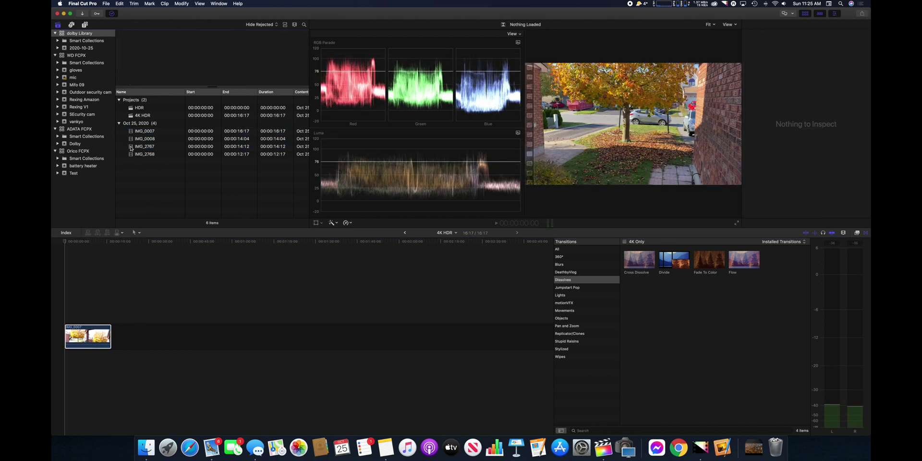
left_click_drag(130, 148, 137, 336)
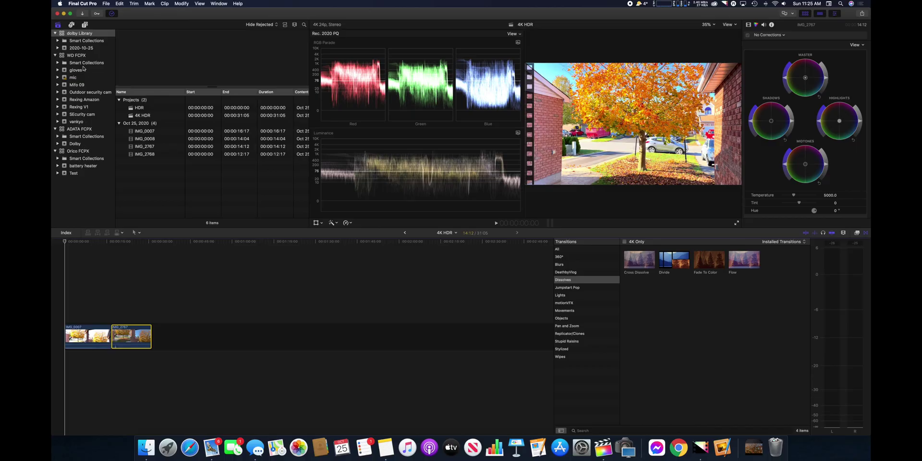
left_click(84, 144)
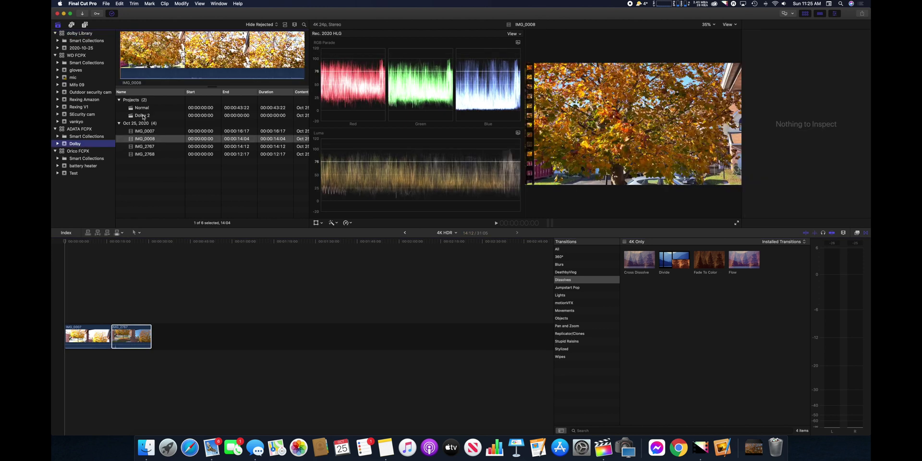
double_click(142, 108)
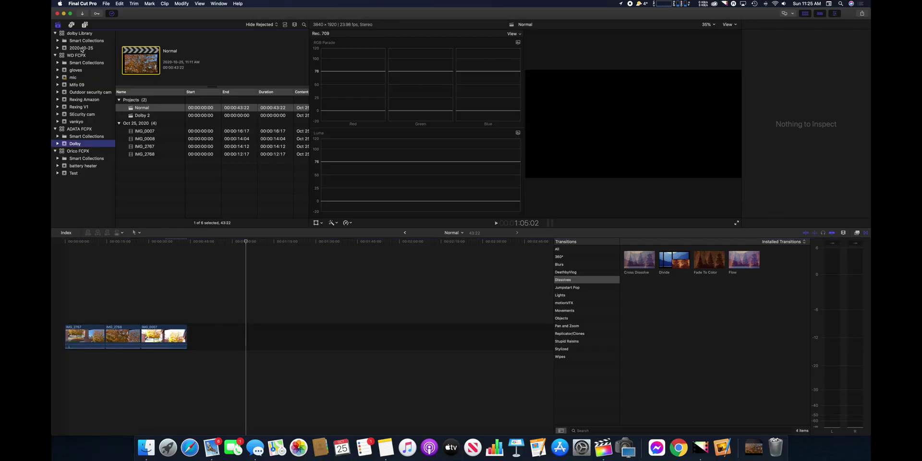
left_click(82, 49)
double_click(142, 115)
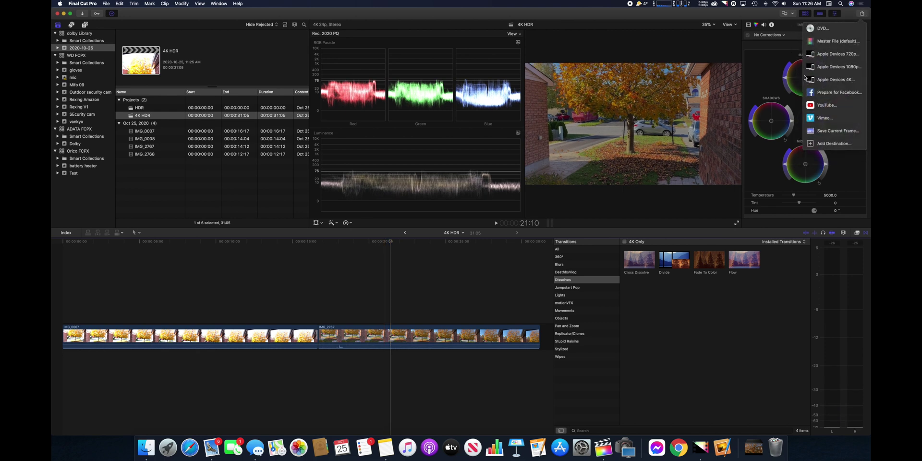
Share the project as Apple Devices 4K named 4K HDR to the Desktop, then hide Final Cut Pro
left_click(822, 81)
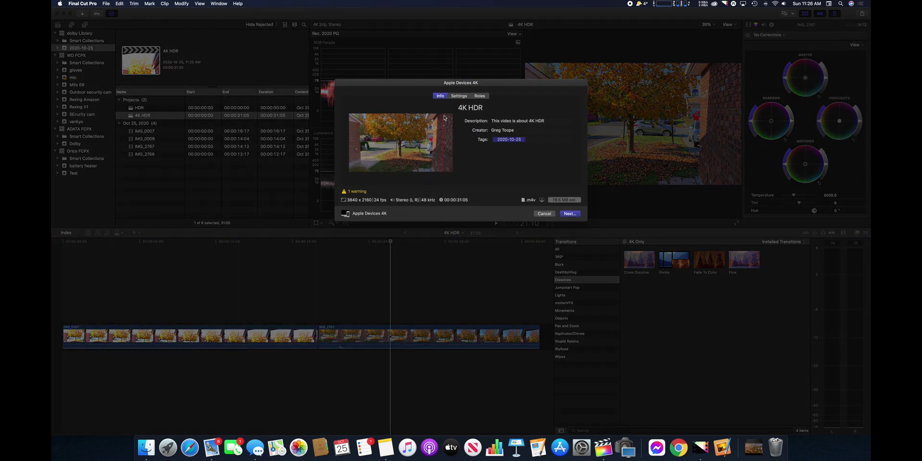
mouse_move(344, 193)
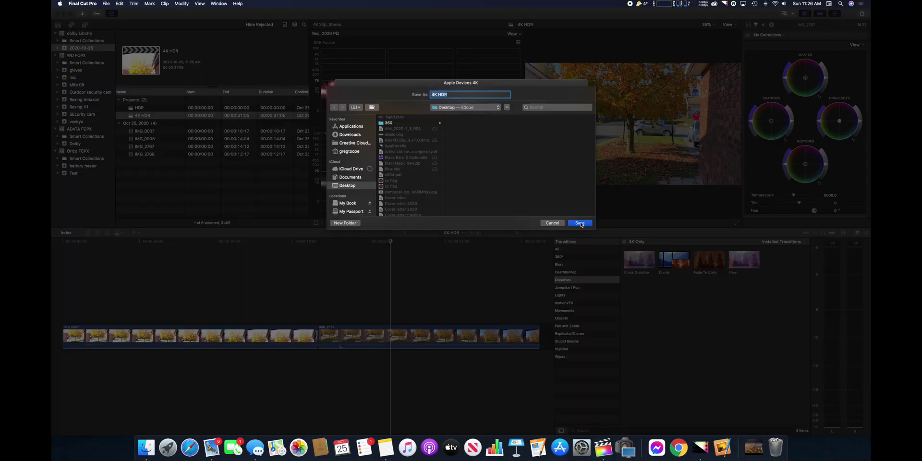
left_click(580, 222)
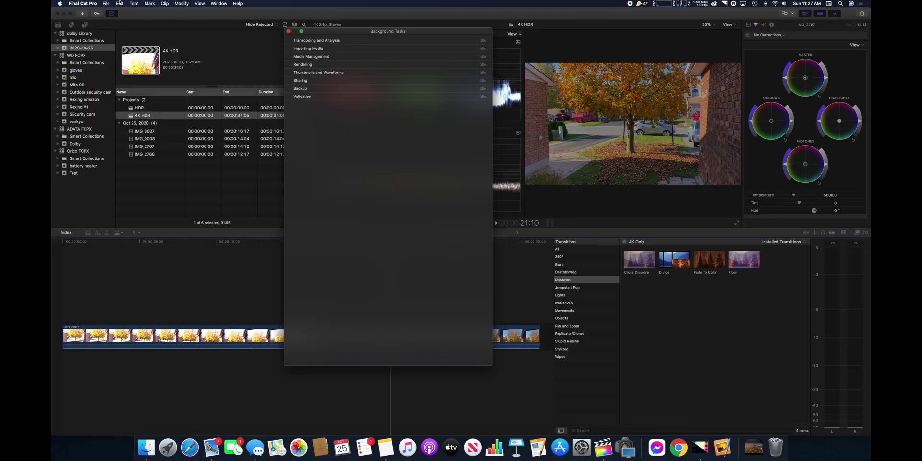
key("super+h")
Quick Look the exported 4K HDR.m4v from the desktop Movies stack
left_click(850, 344)
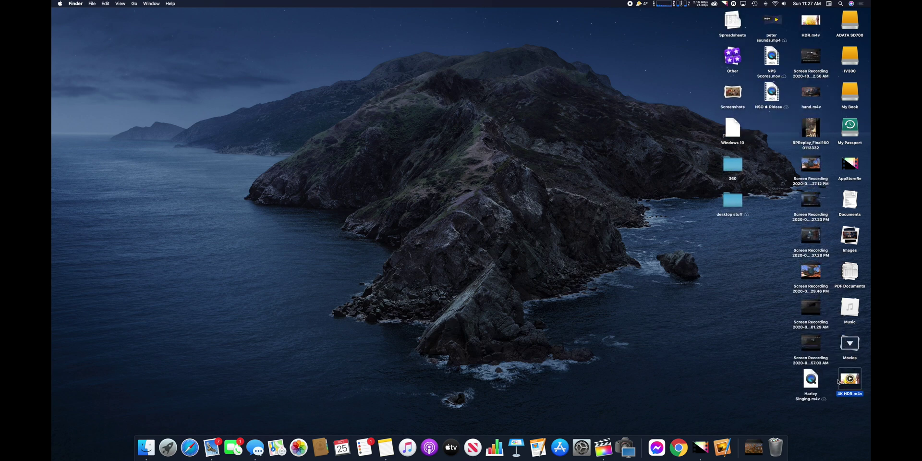
key("space")
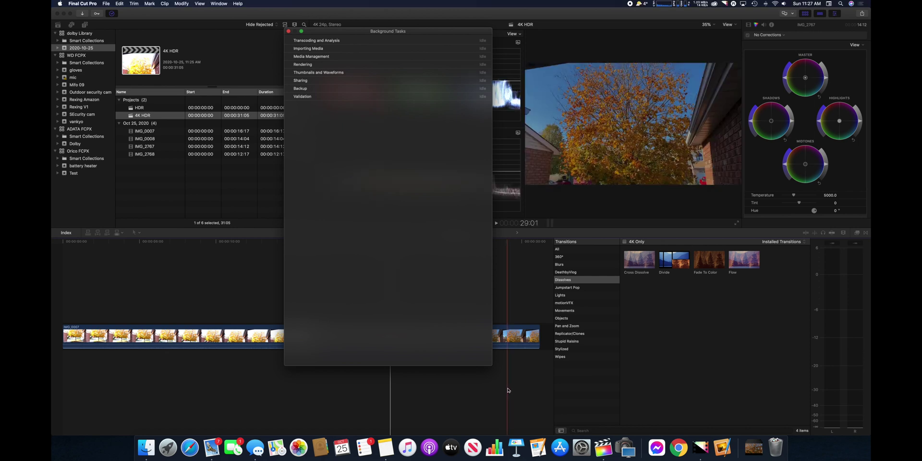
Close Background Tasks and export the project as a Master File onto the Desktop
key("super+9")
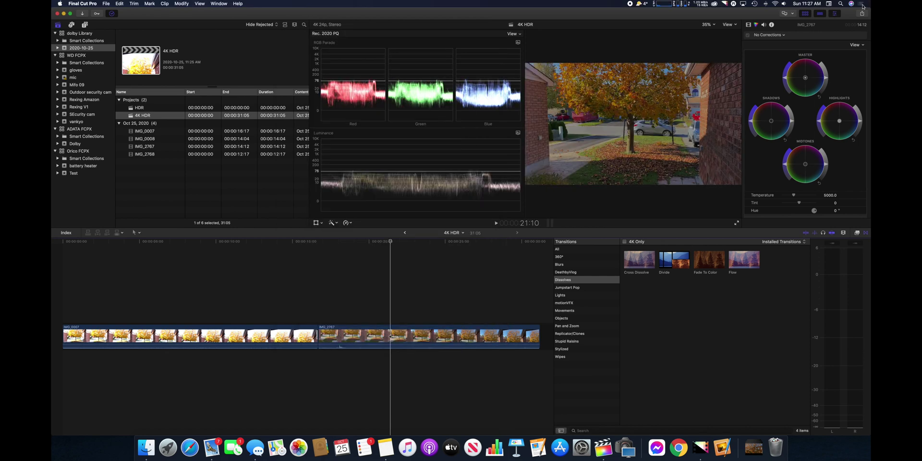
left_click(861, 15)
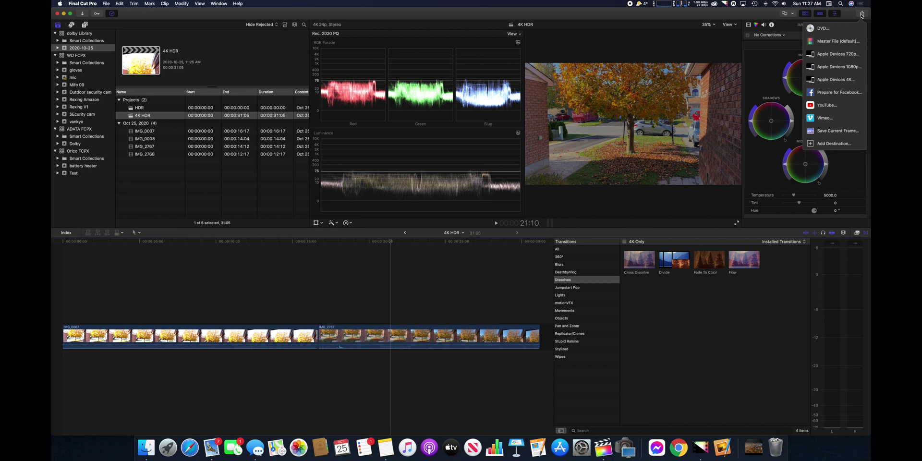
left_click(816, 42)
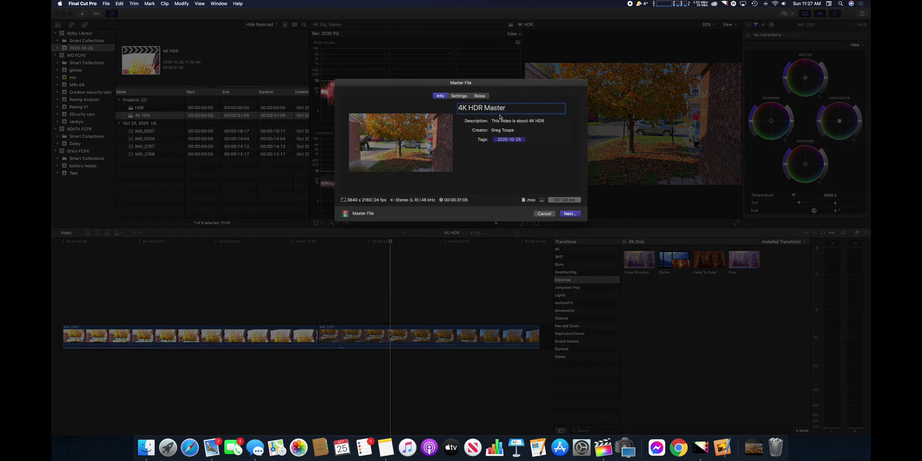
left_click(570, 213)
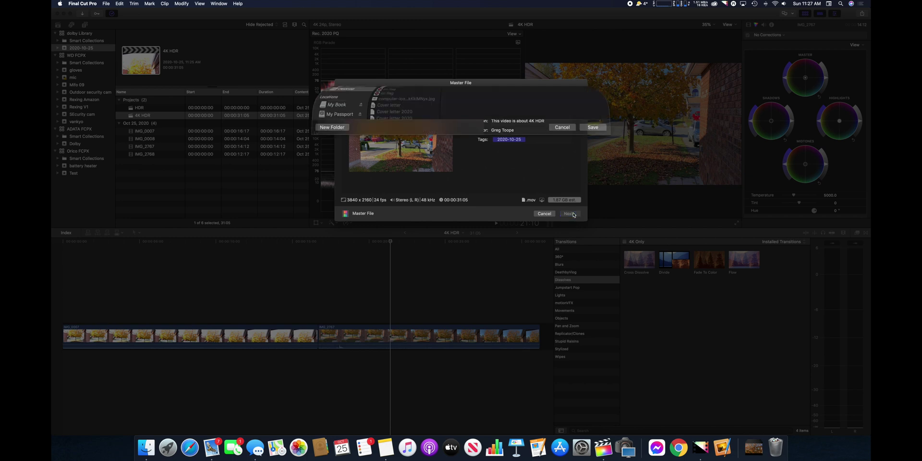
left_click(552, 222)
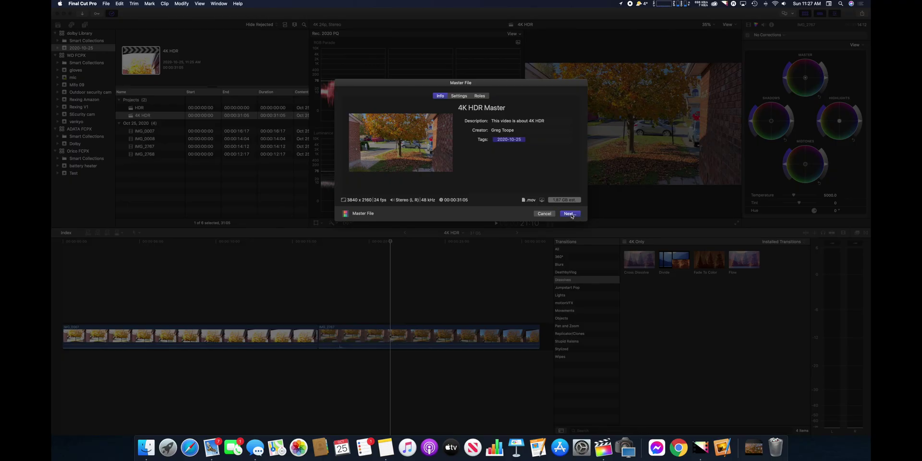
left_click(569, 214)
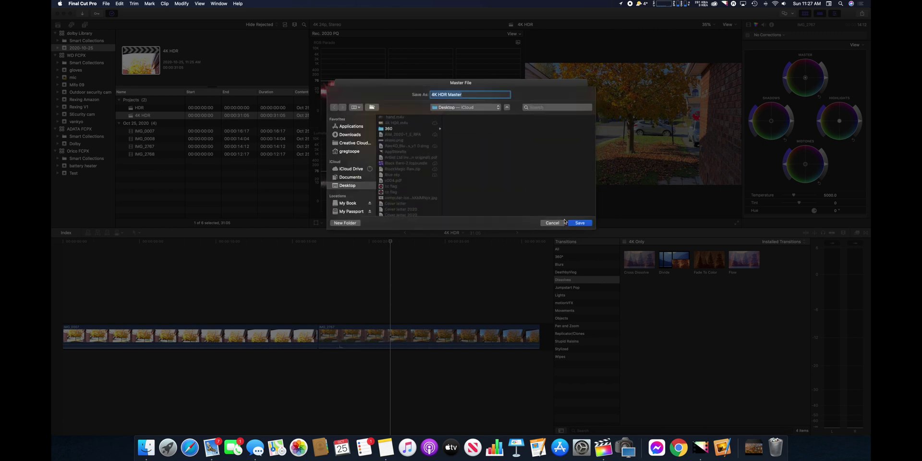
left_click(588, 226)
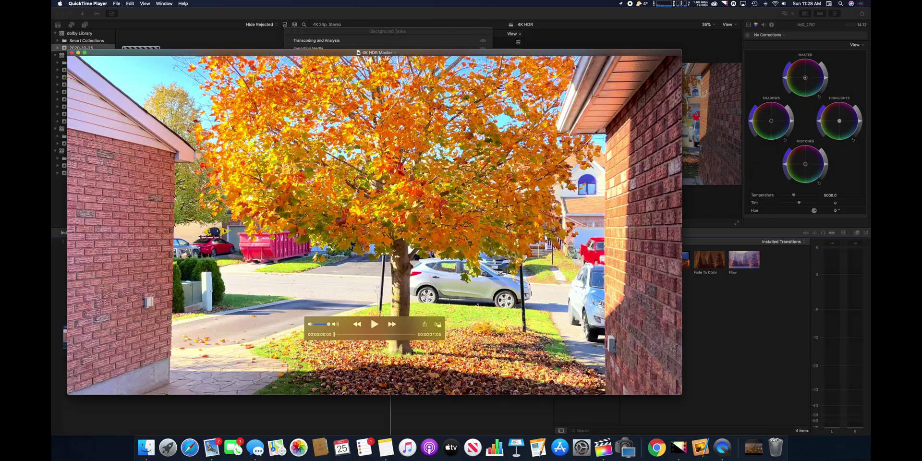
Scrub 4K HDR Master.mov to 10 seconds, then close Final Cut Pro's Background Tasks window
left_click_drag(333, 333, 379, 337)
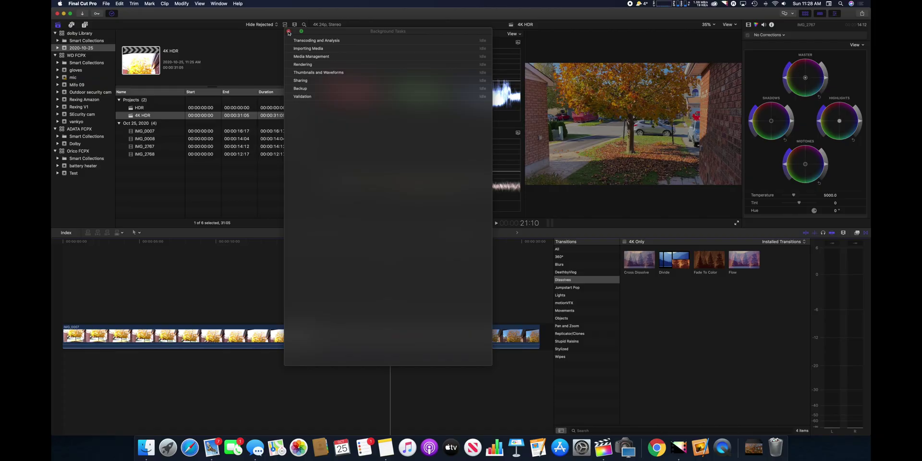
left_click(288, 31)
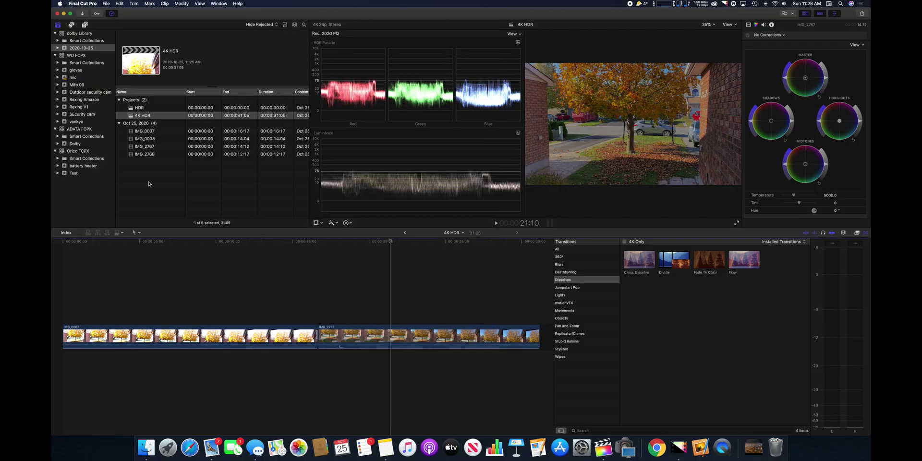
Open the Normal project from the Dolby event and select clip IMG_0007 for grading
left_click(74, 144)
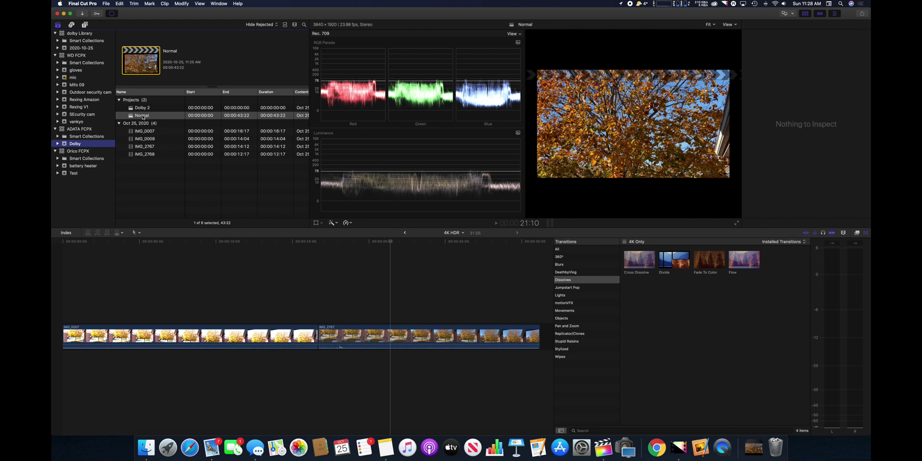
double_click(130, 117)
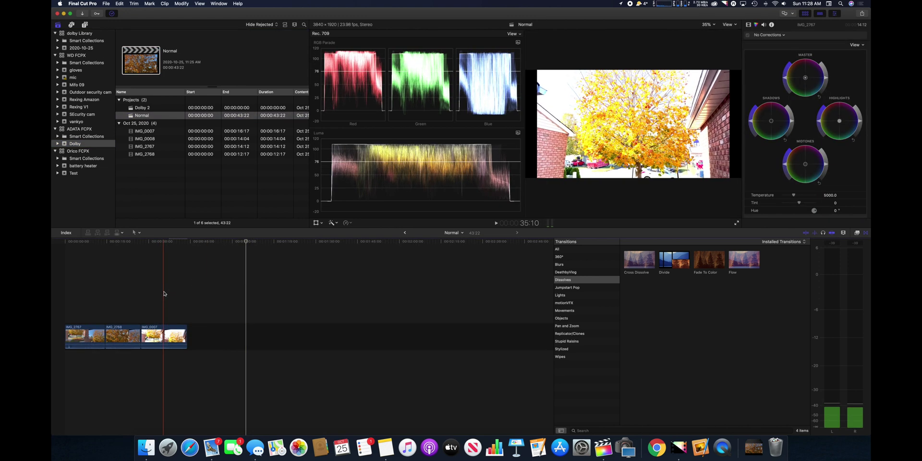
left_click(165, 336)
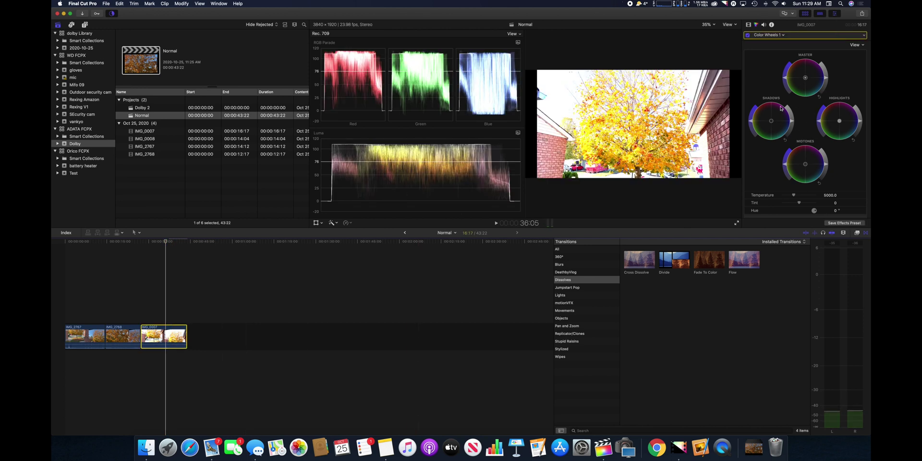
left_click(781, 35)
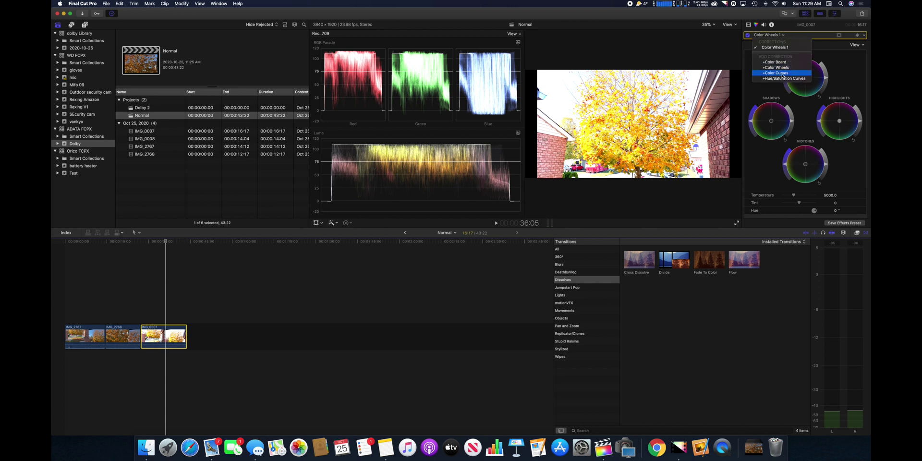
left_click(768, 46)
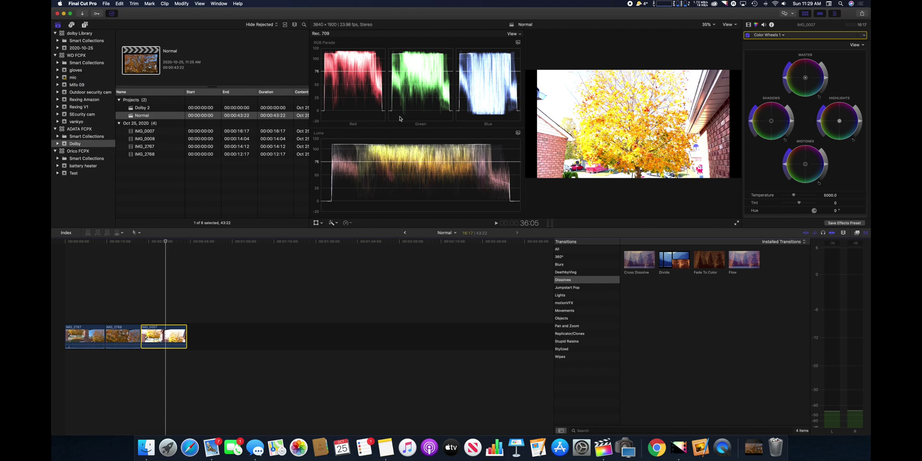
key("super+7")
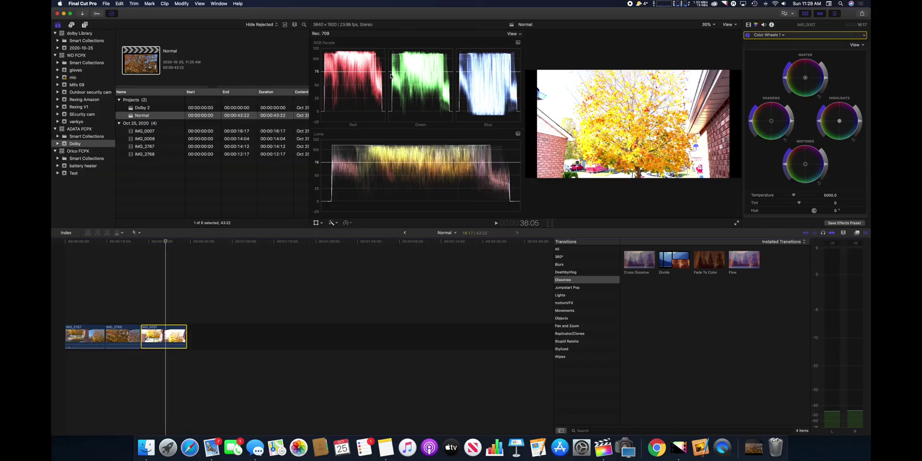
left_click(513, 34)
left_click(459, 25)
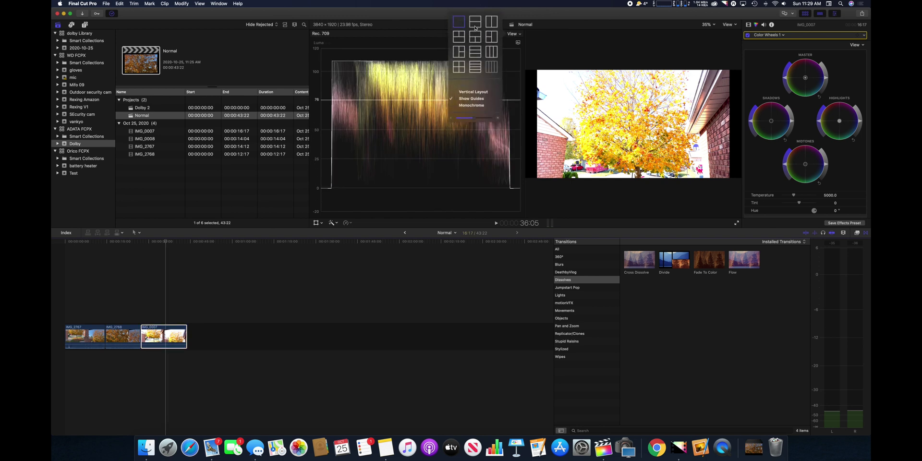
left_click(475, 28)
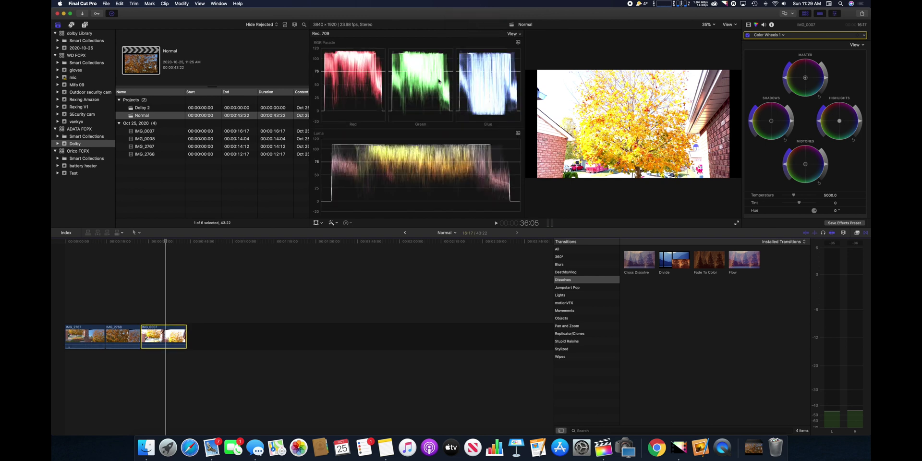
left_click(518, 43)
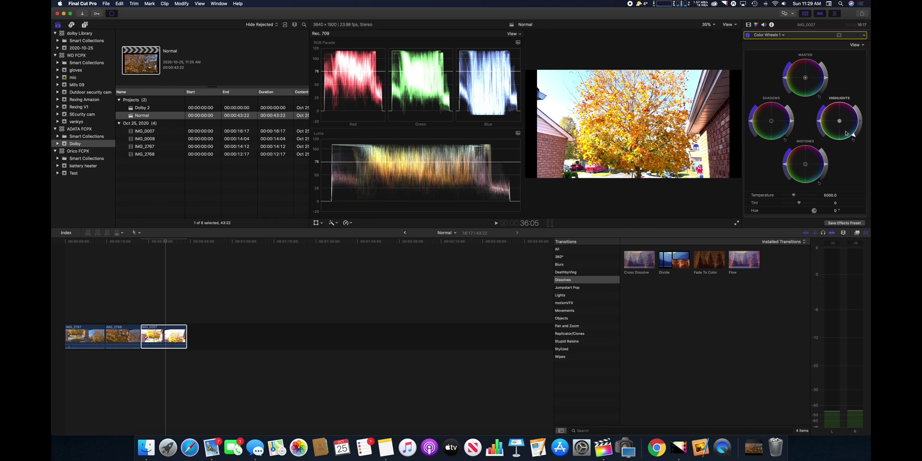
Lower IMG_0007's Highlights brightness slider until the tree is no longer blown out
left_click_drag(853, 137, 840, 158)
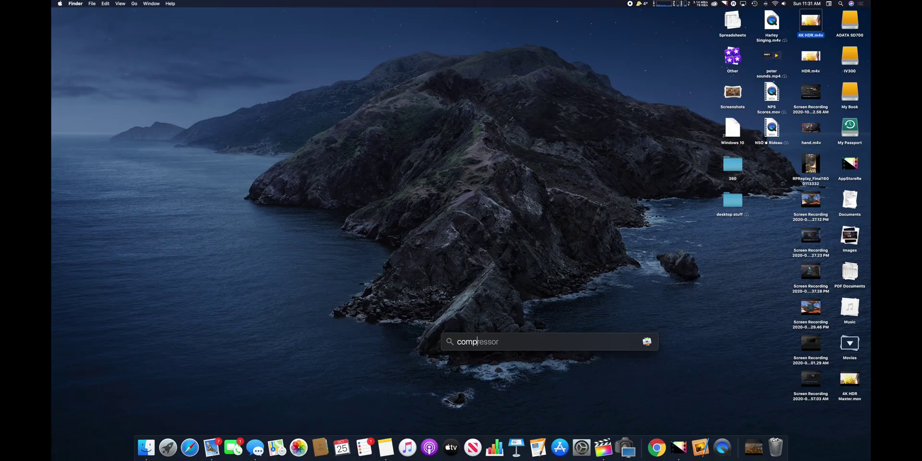
Launch Compressor from the Spotlight search to get an empty batch
key("Return")
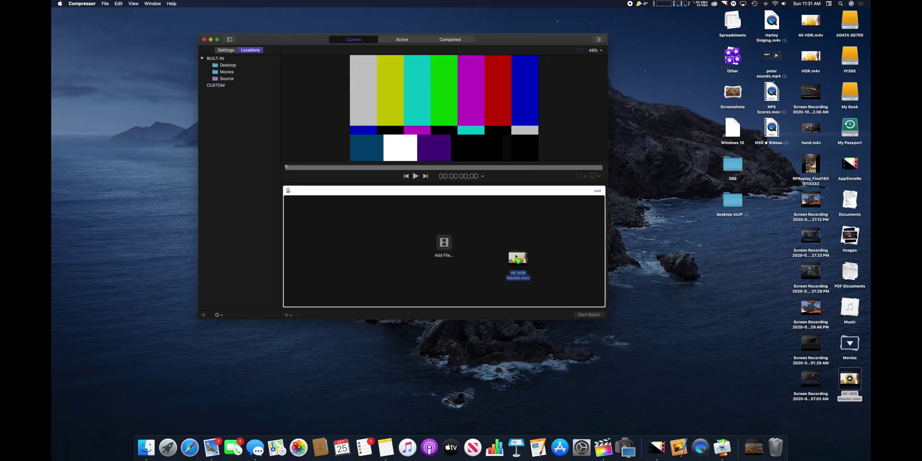
Add 4K HDR Master.mov to the batch and expand the built-in Publish to YouTube settings
left_click_drag(444, 249, 532, 220)
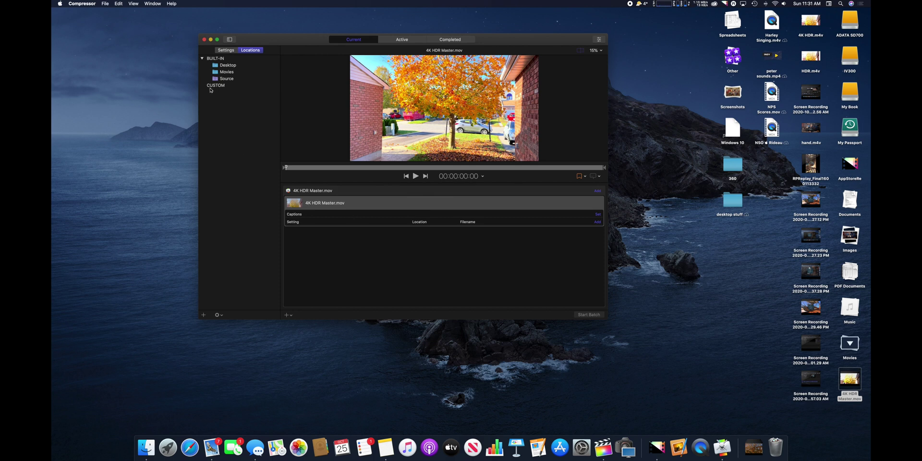
left_click(225, 50)
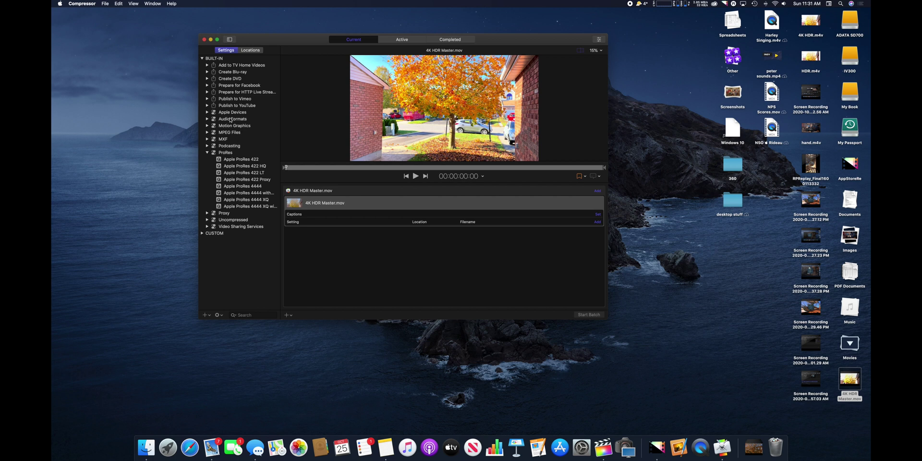
left_click(207, 105)
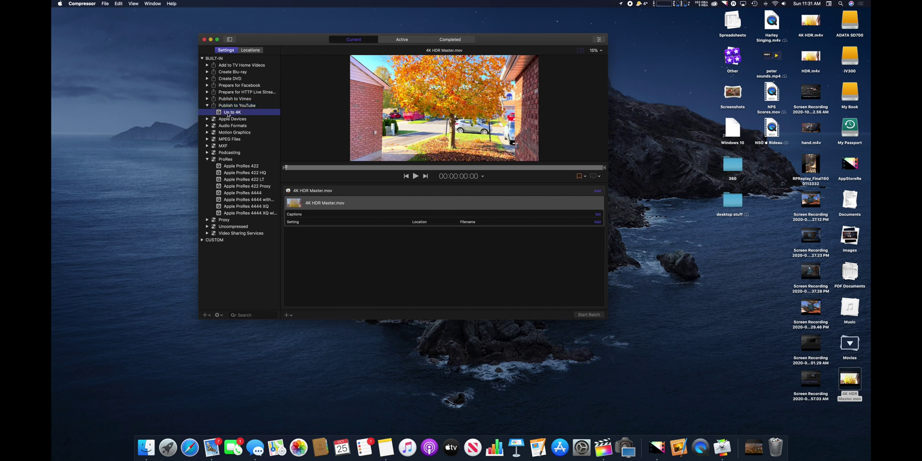
Apply the Up to 4K preset to the master job and compare original and output in split preview
left_click_drag(323, 197, 344, 210)
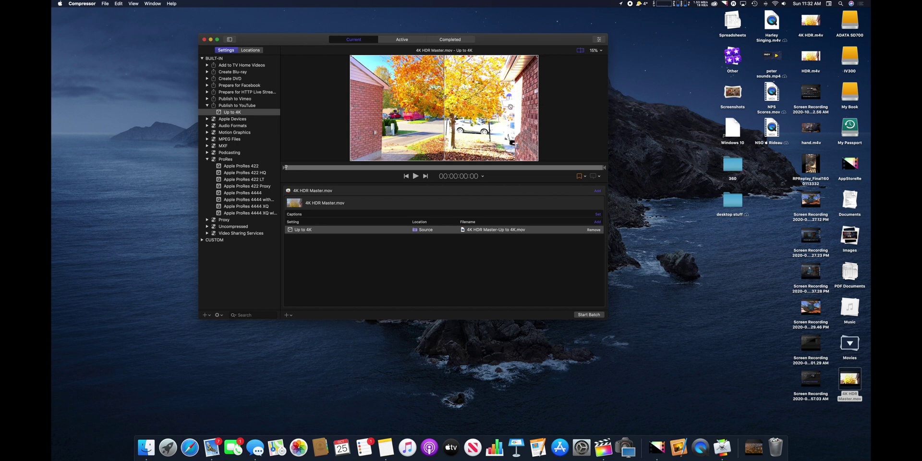
left_click_drag(443, 115, 425, 120)
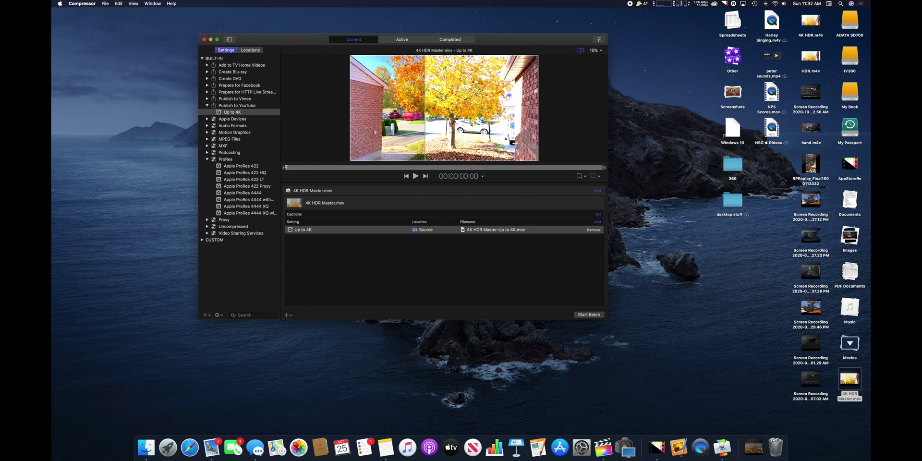